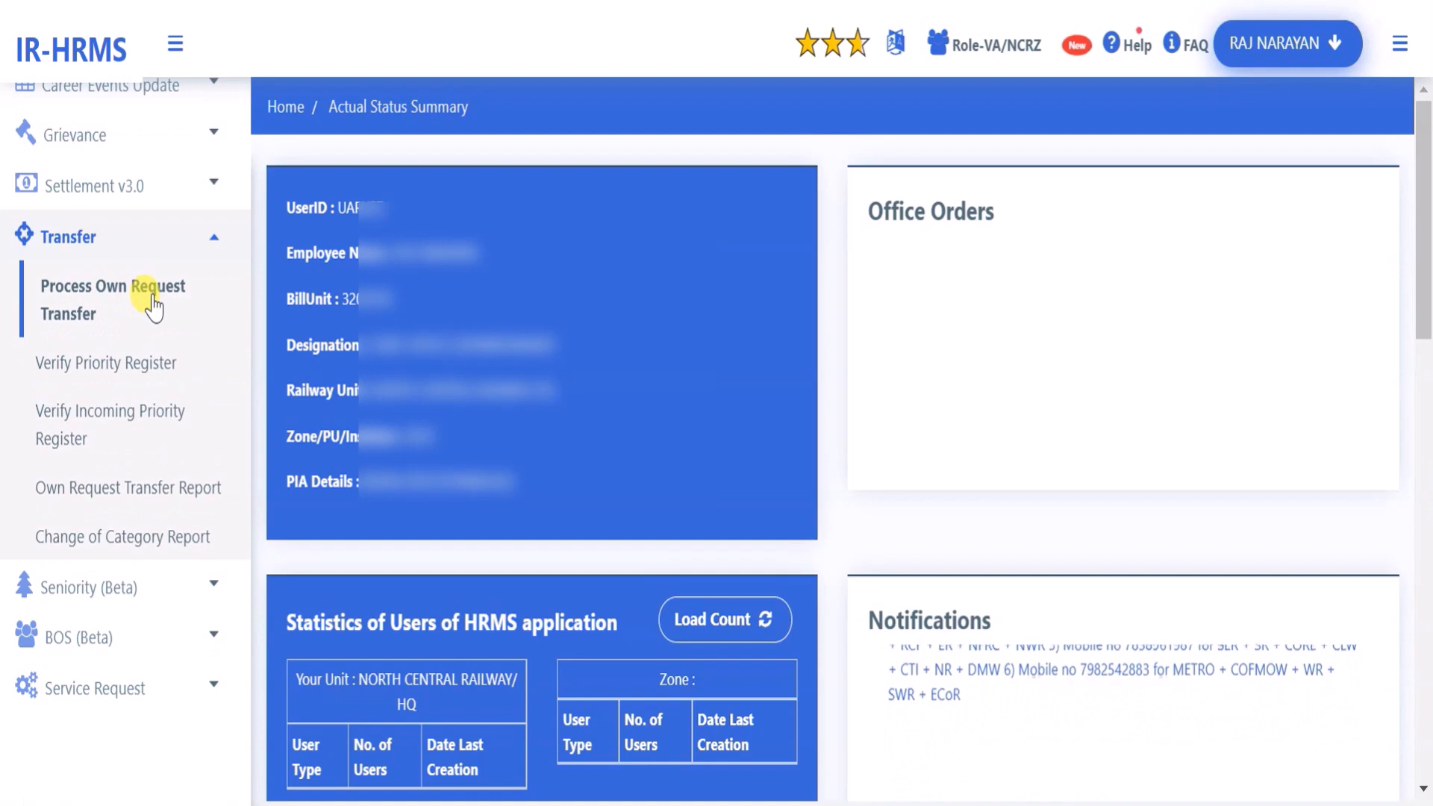
Expand the sidebar's Transfer menu on the Actual Status Summary dashboard to show its own-request options
click(153, 302)
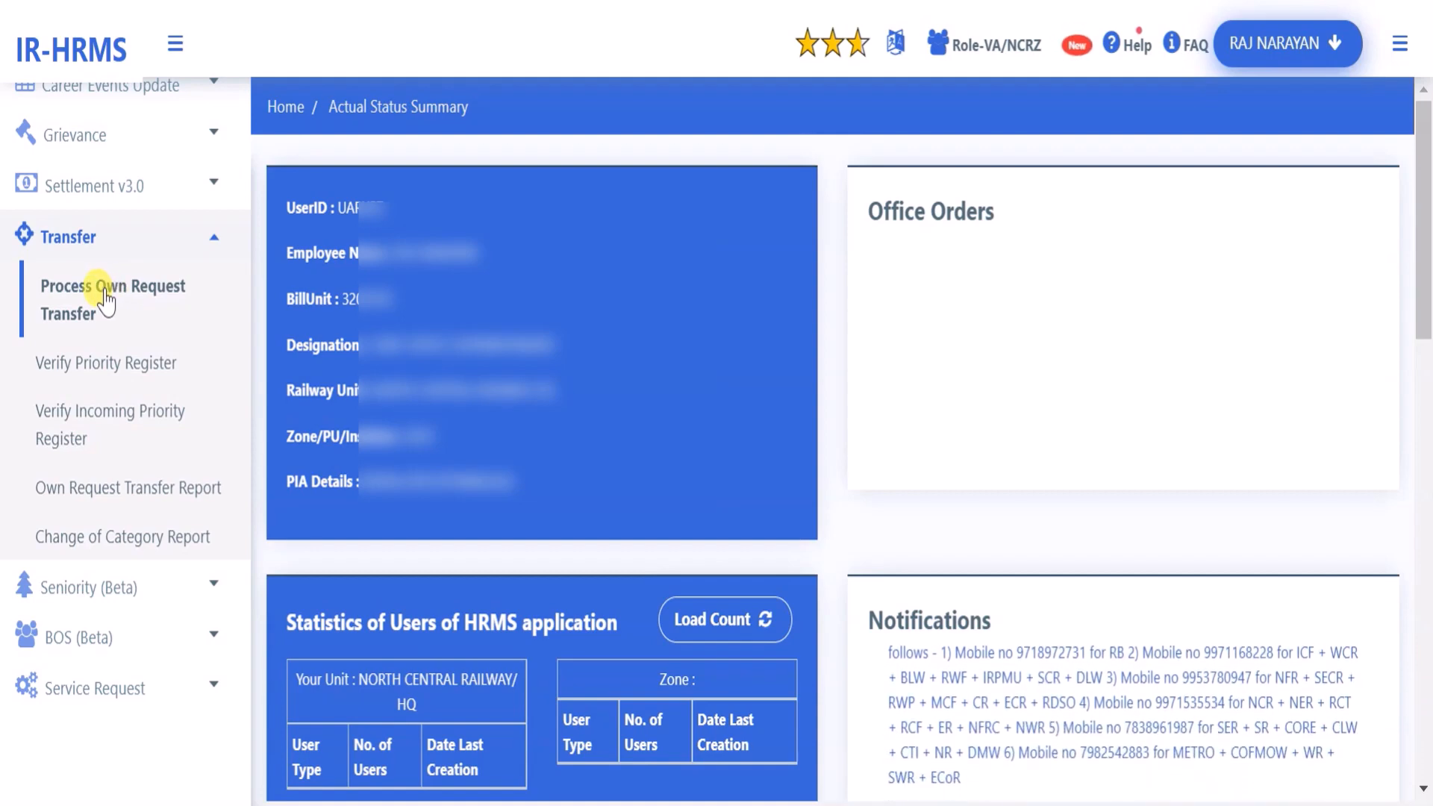
Open Process Own Request Transfer and select the single pending transfer request
click(106, 297)
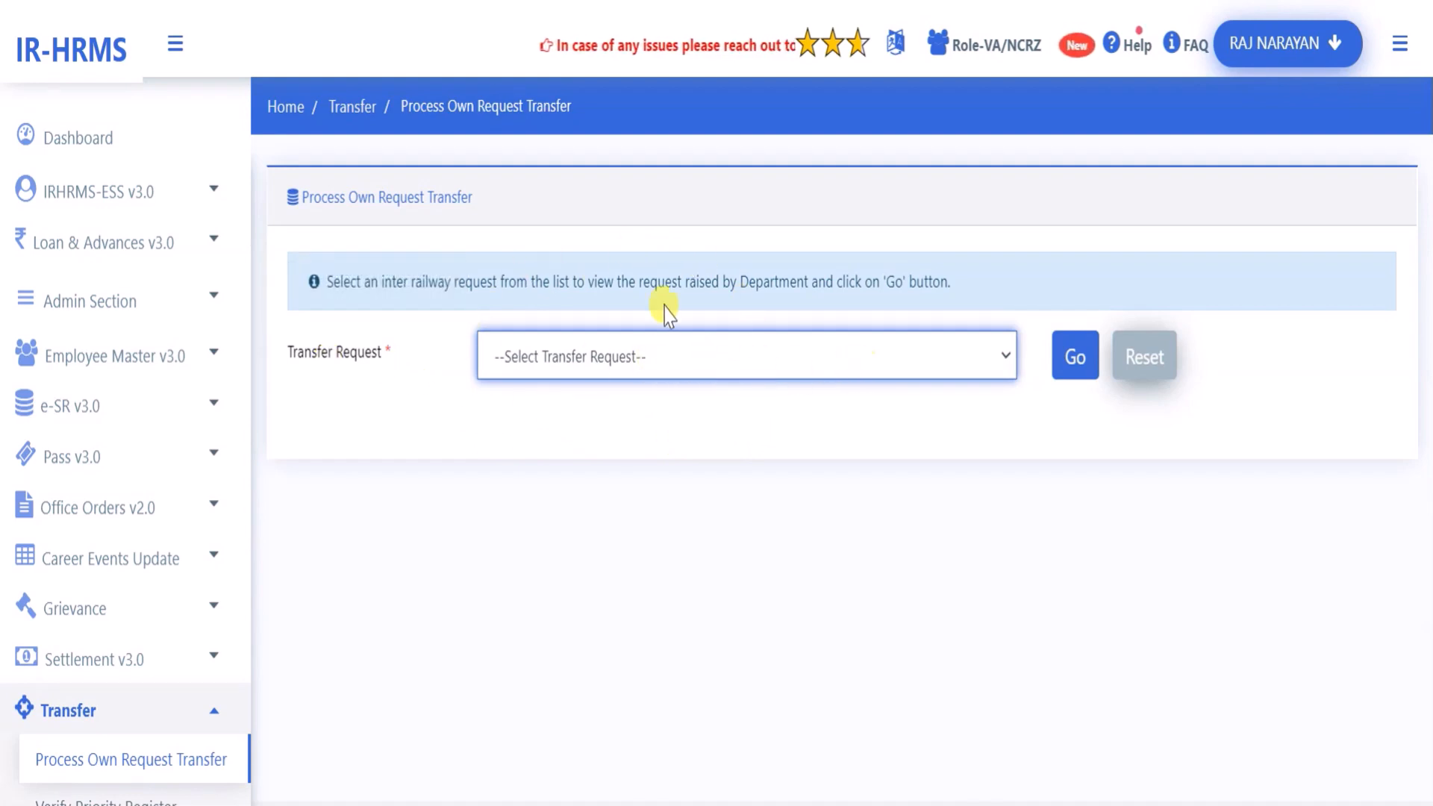
click(176, 44)
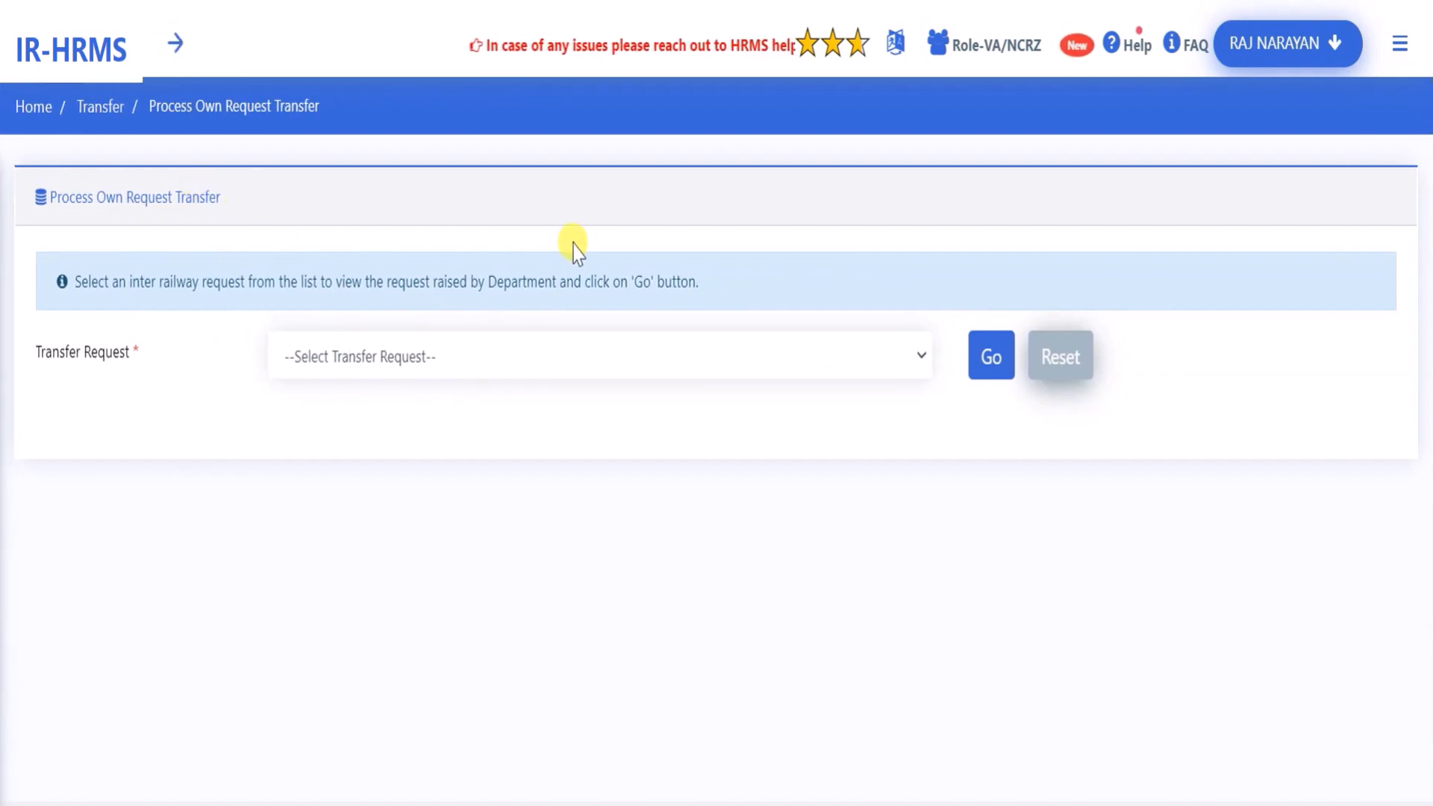
click(468, 366)
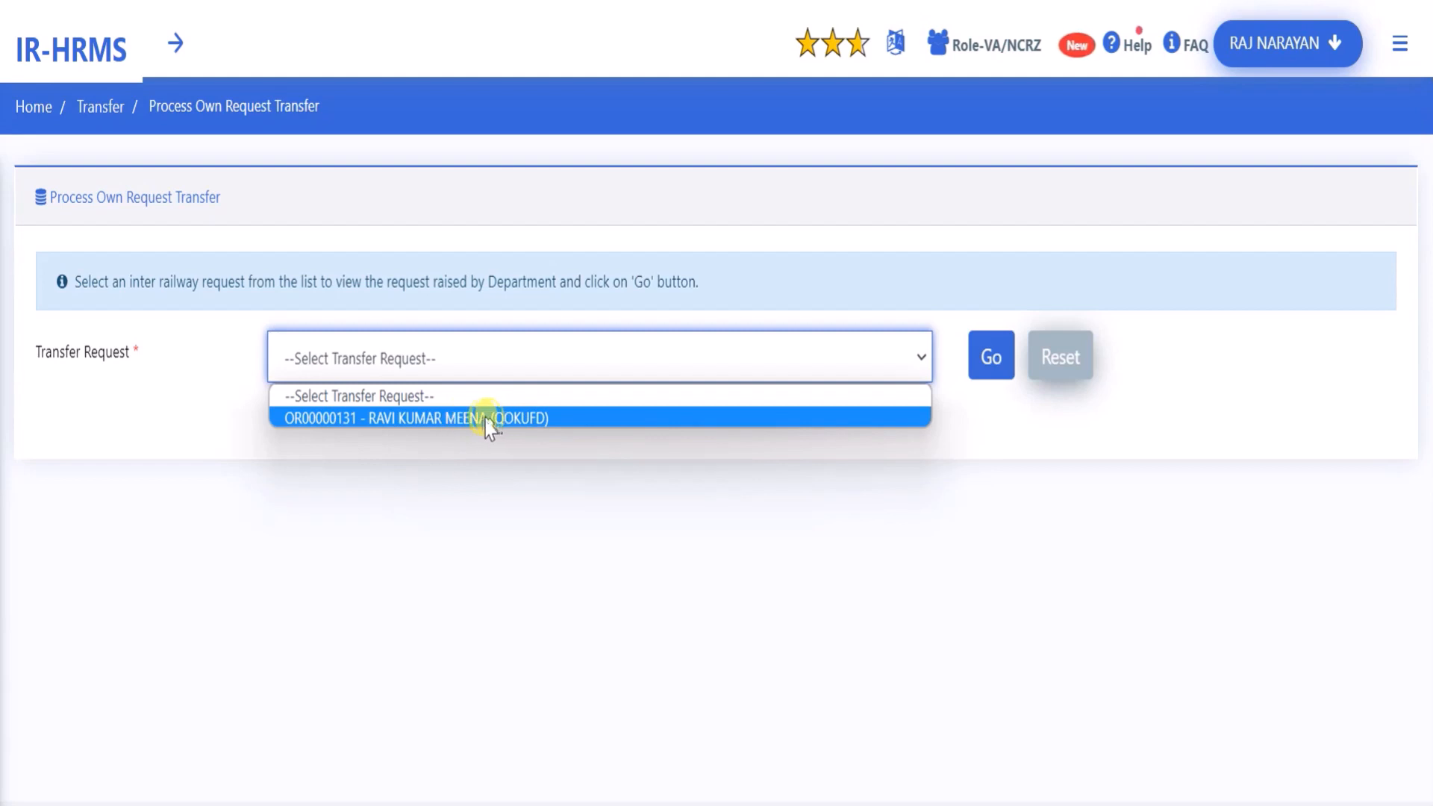
click(431, 419)
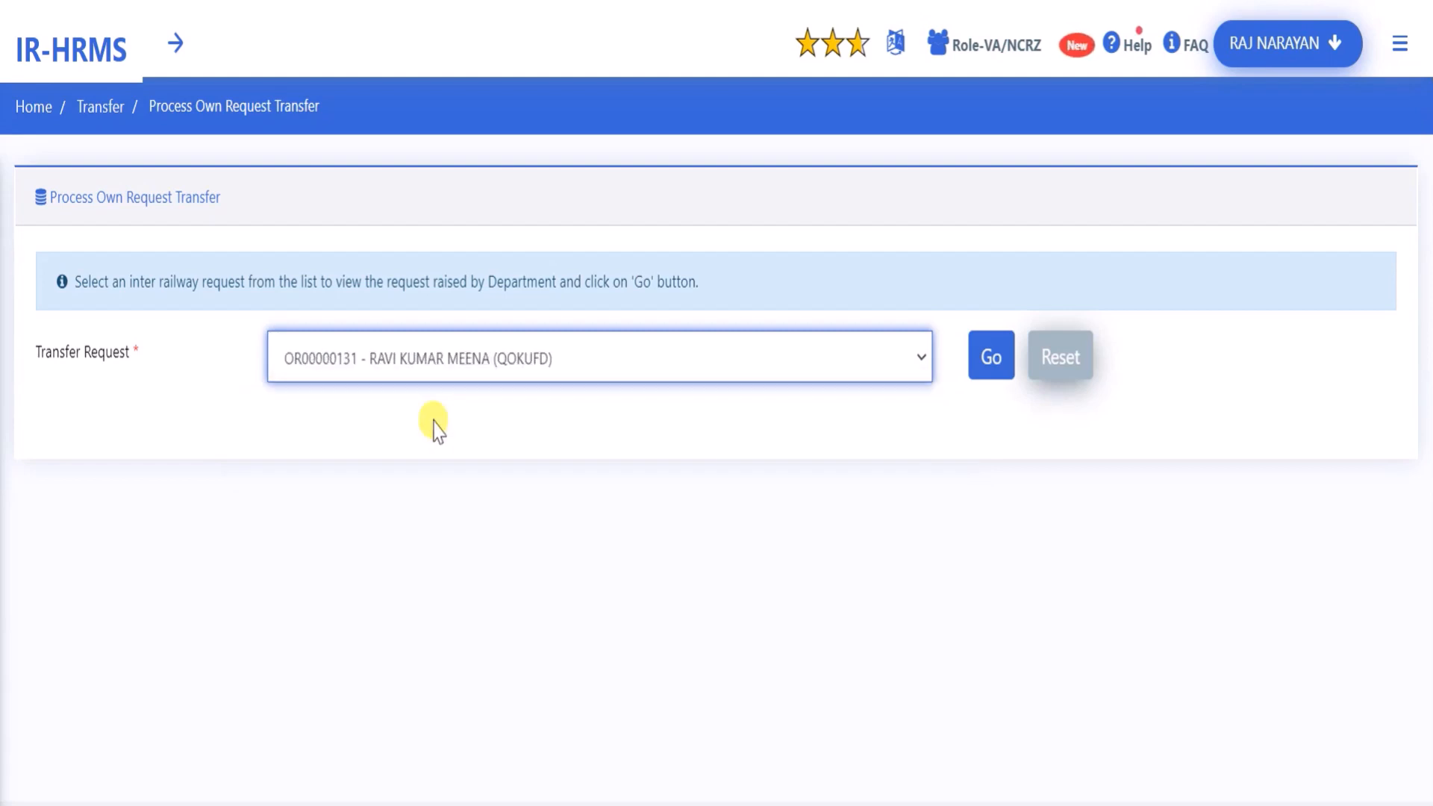
Load the selected request's details and review them down to the Action dropdown
click(976, 348)
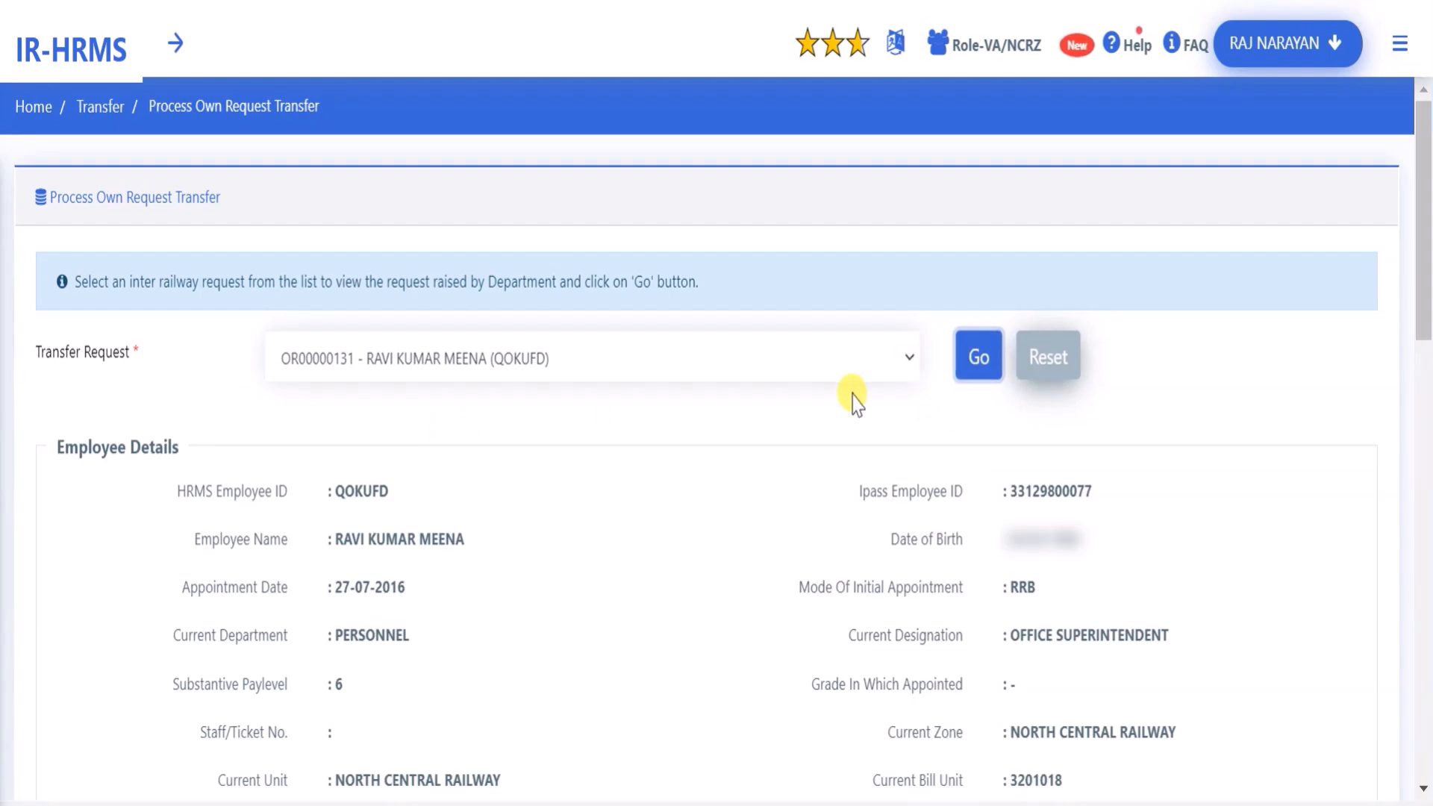
scroll(835, 478, down, 2)
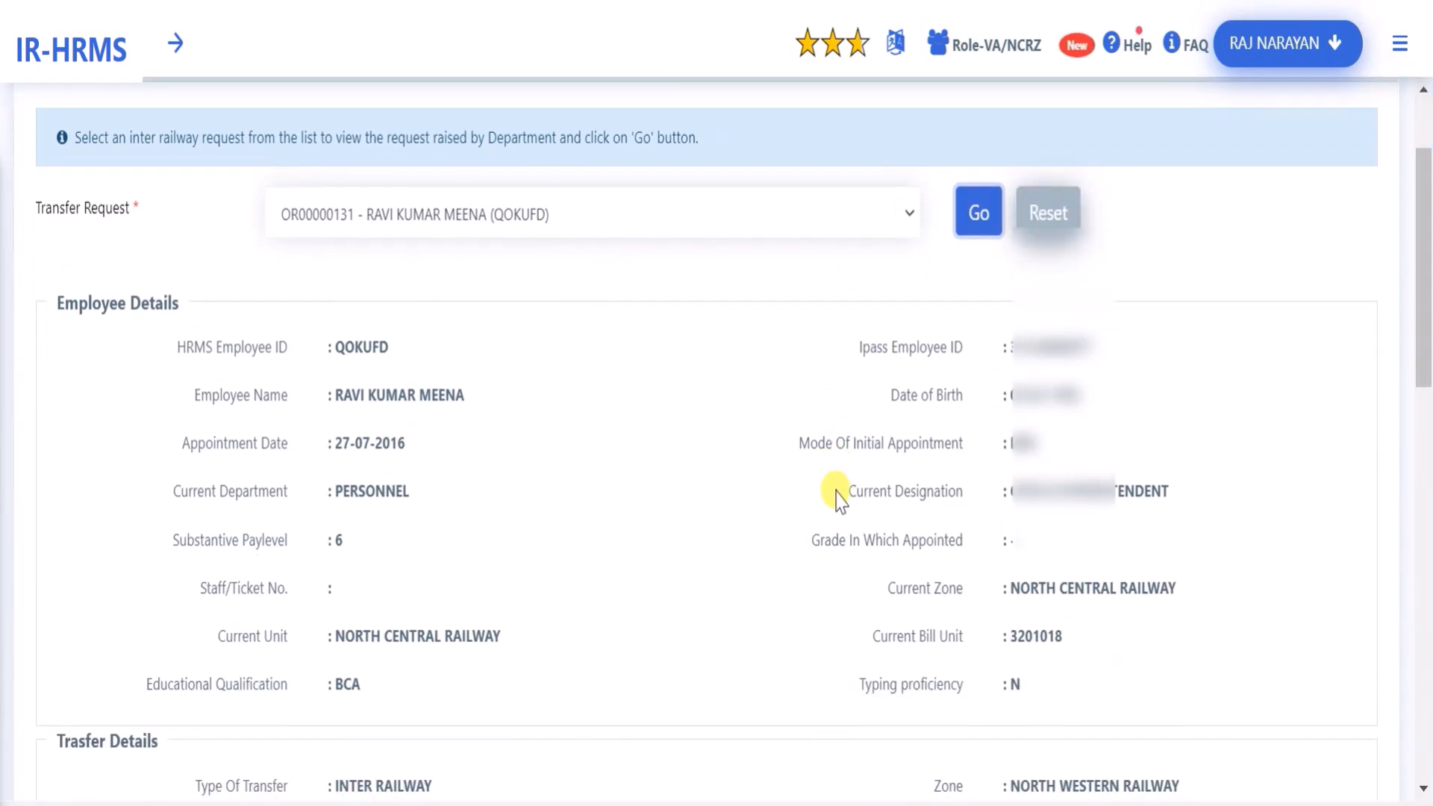
scroll(836, 496, down, 2)
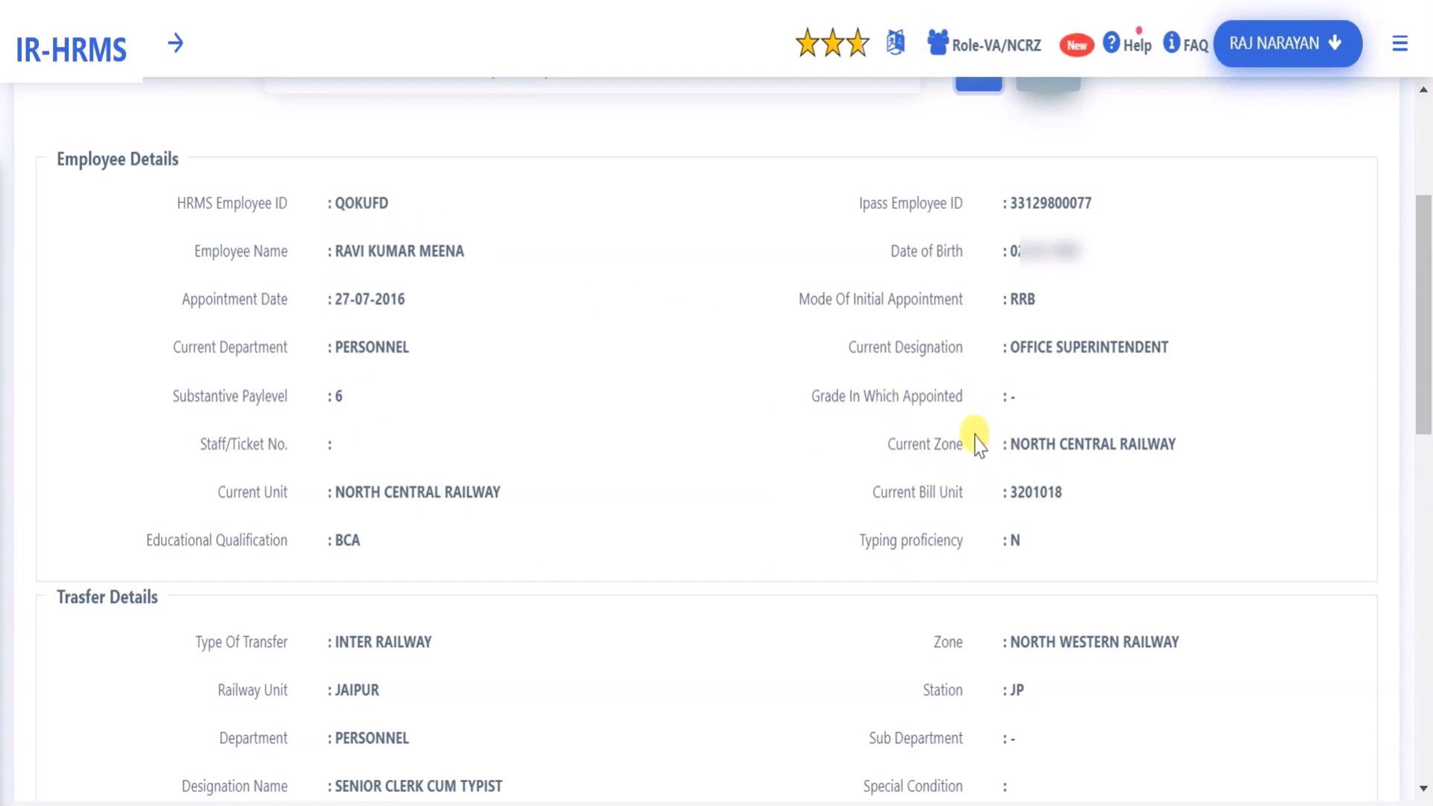
scroll(165, 541, down, 2)
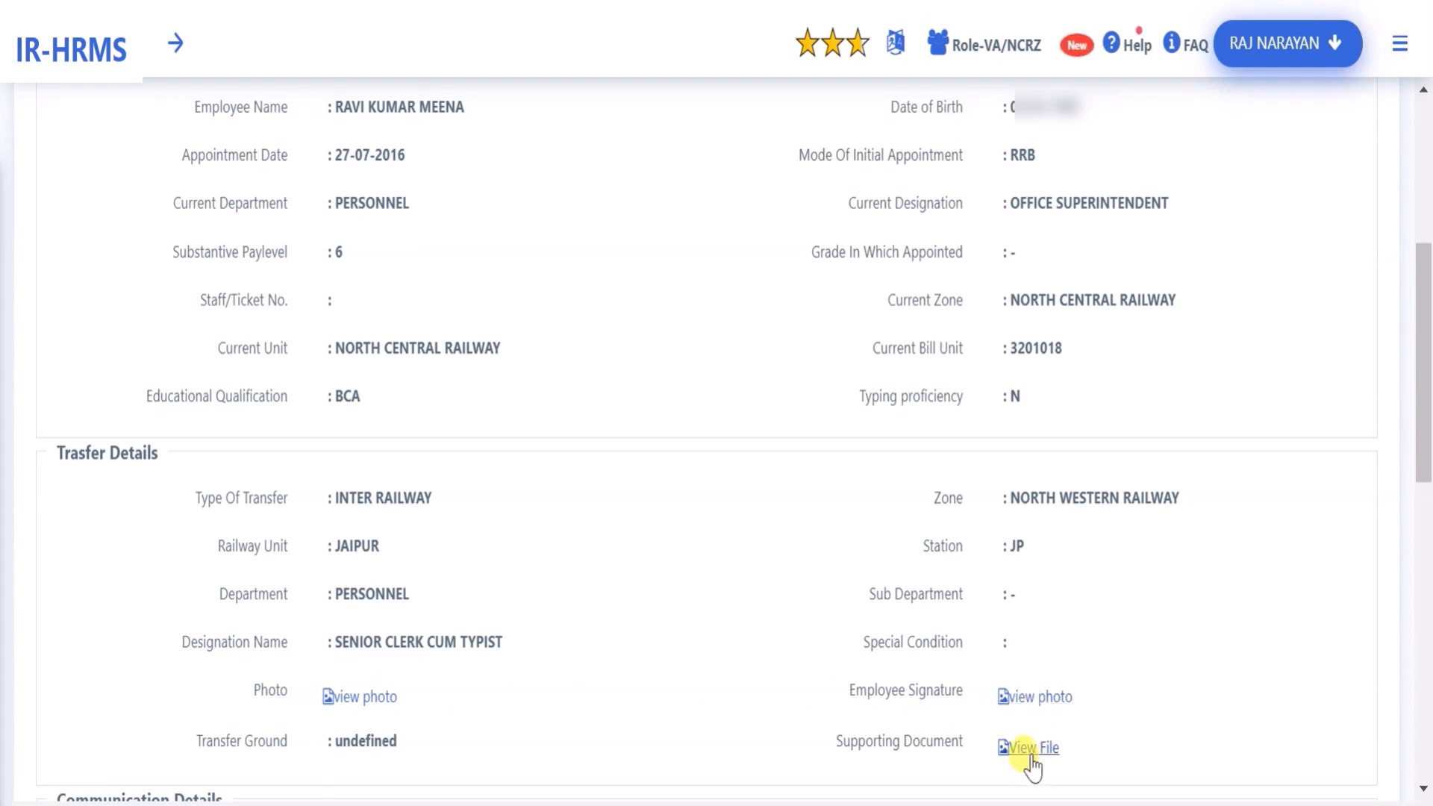
scroll(1032, 746, down, 7)
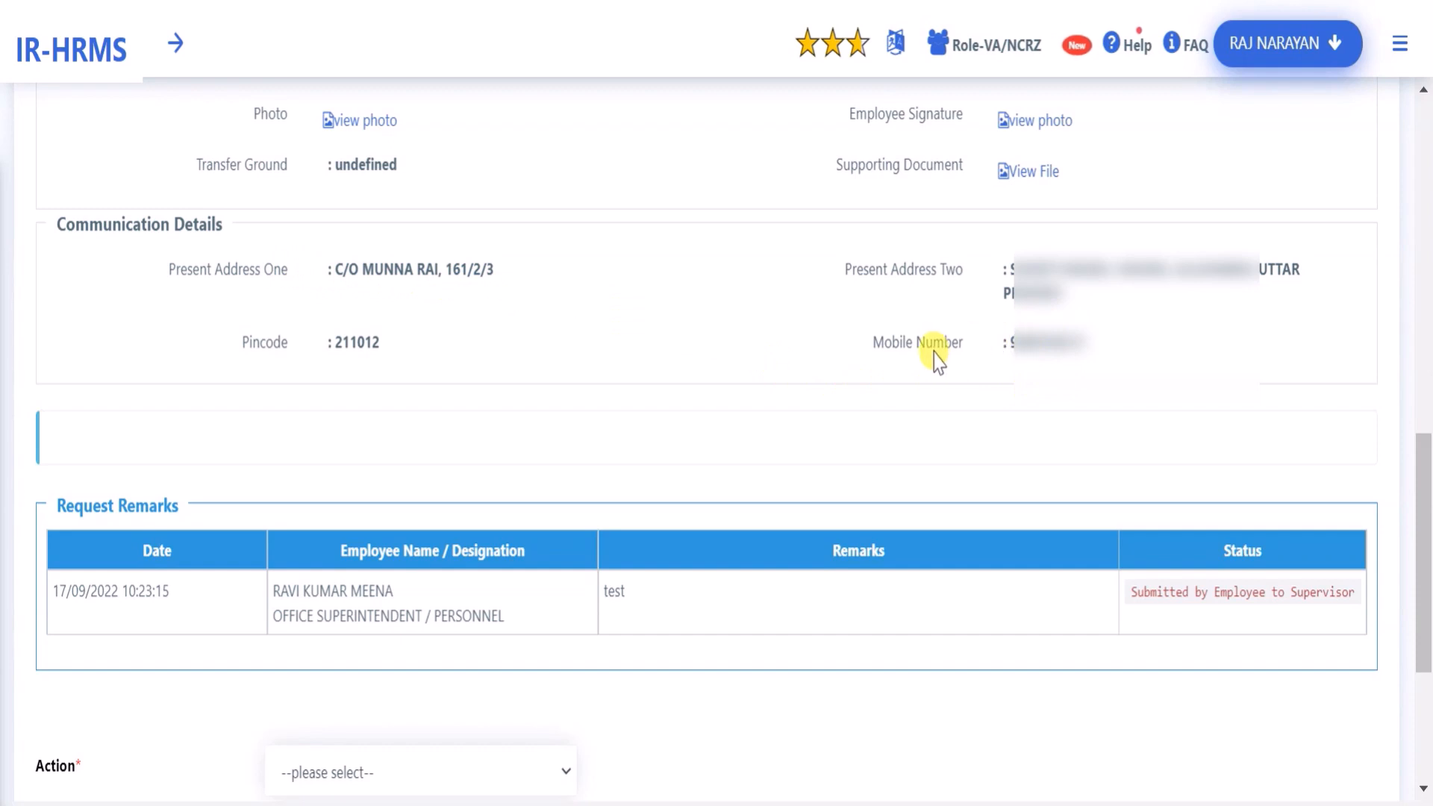
scroll(174, 190, down, 4)
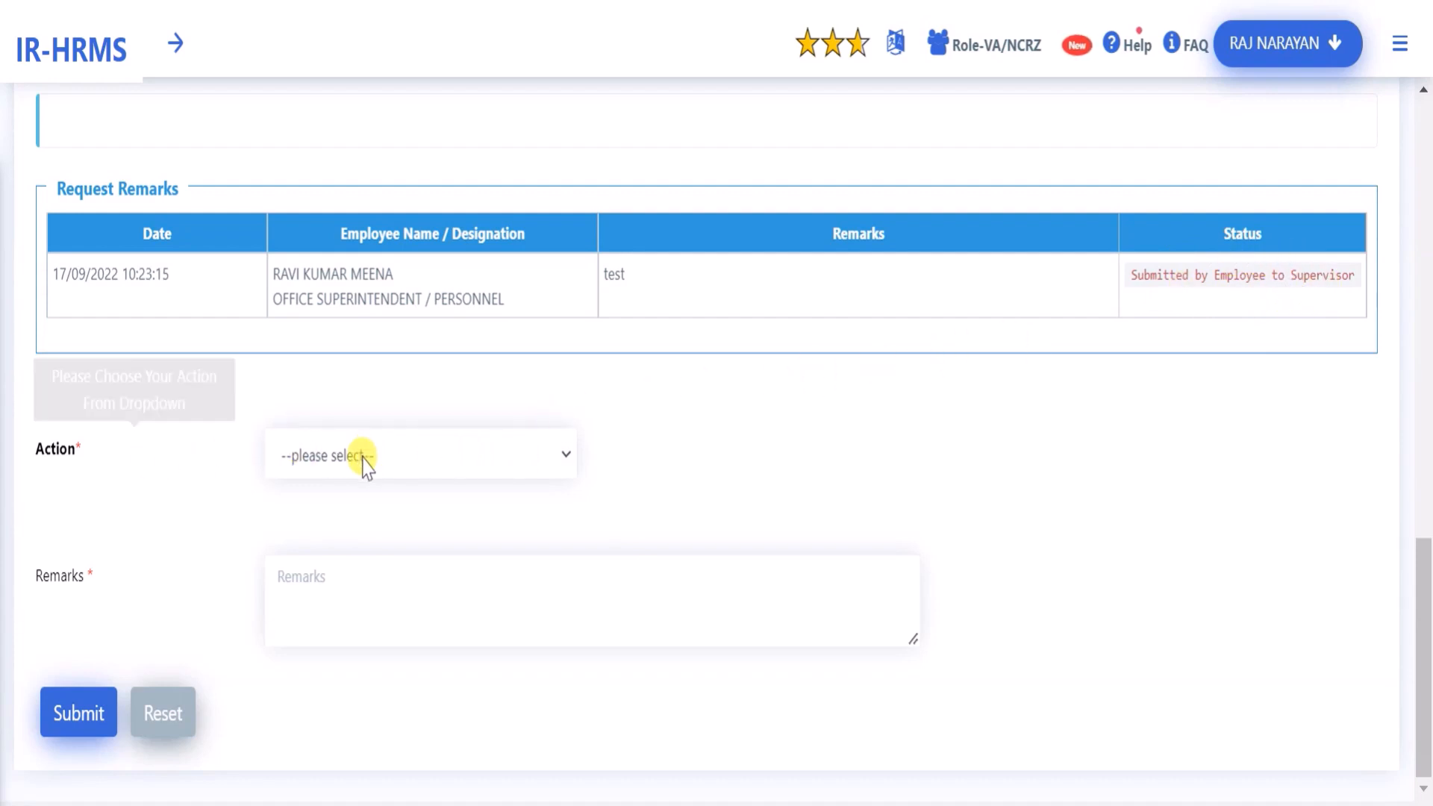
Change the request's Action from Reject to Forward to reveal the Controlling Officer field
click(376, 462)
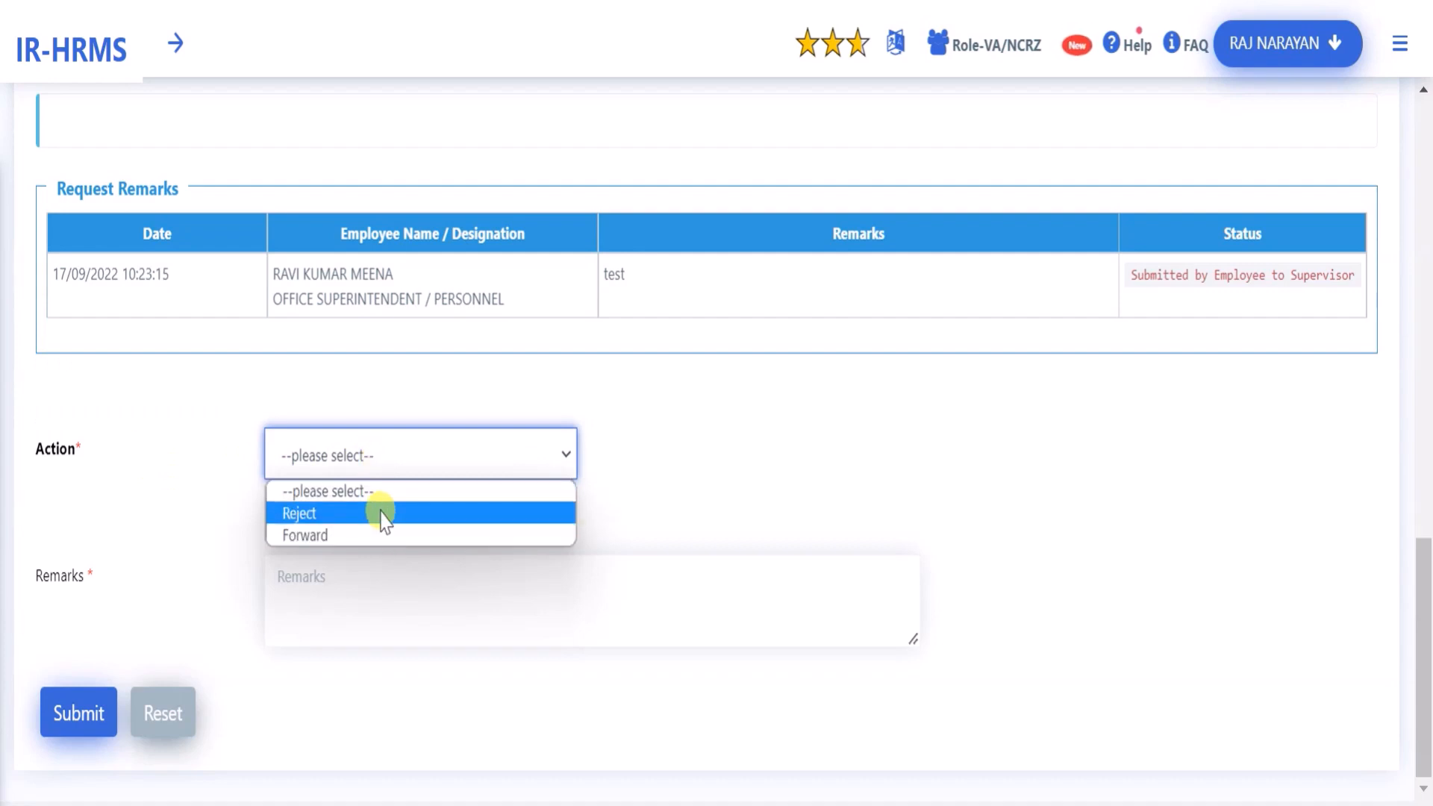
click(380, 514)
click(368, 592)
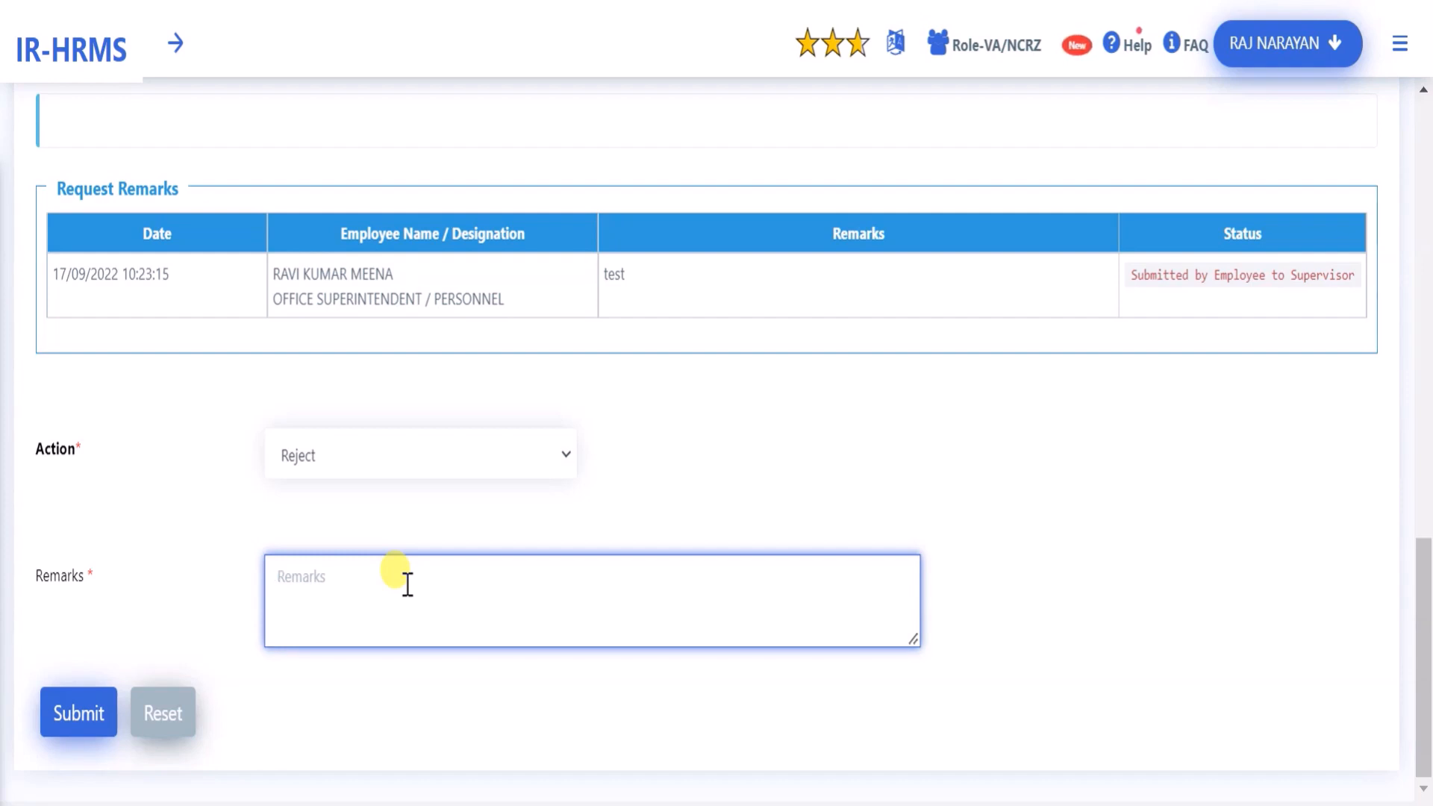
click(446, 454)
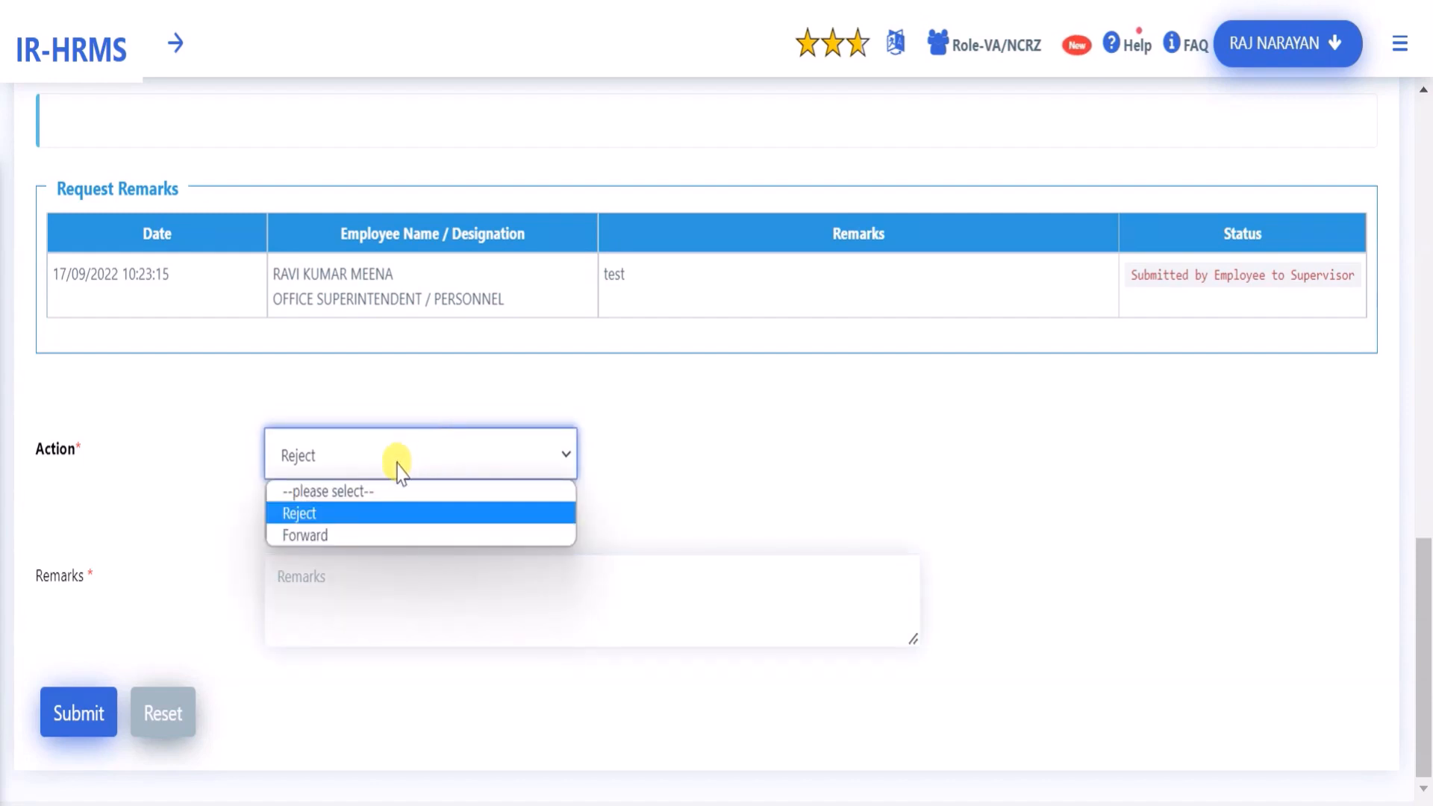
click(350, 535)
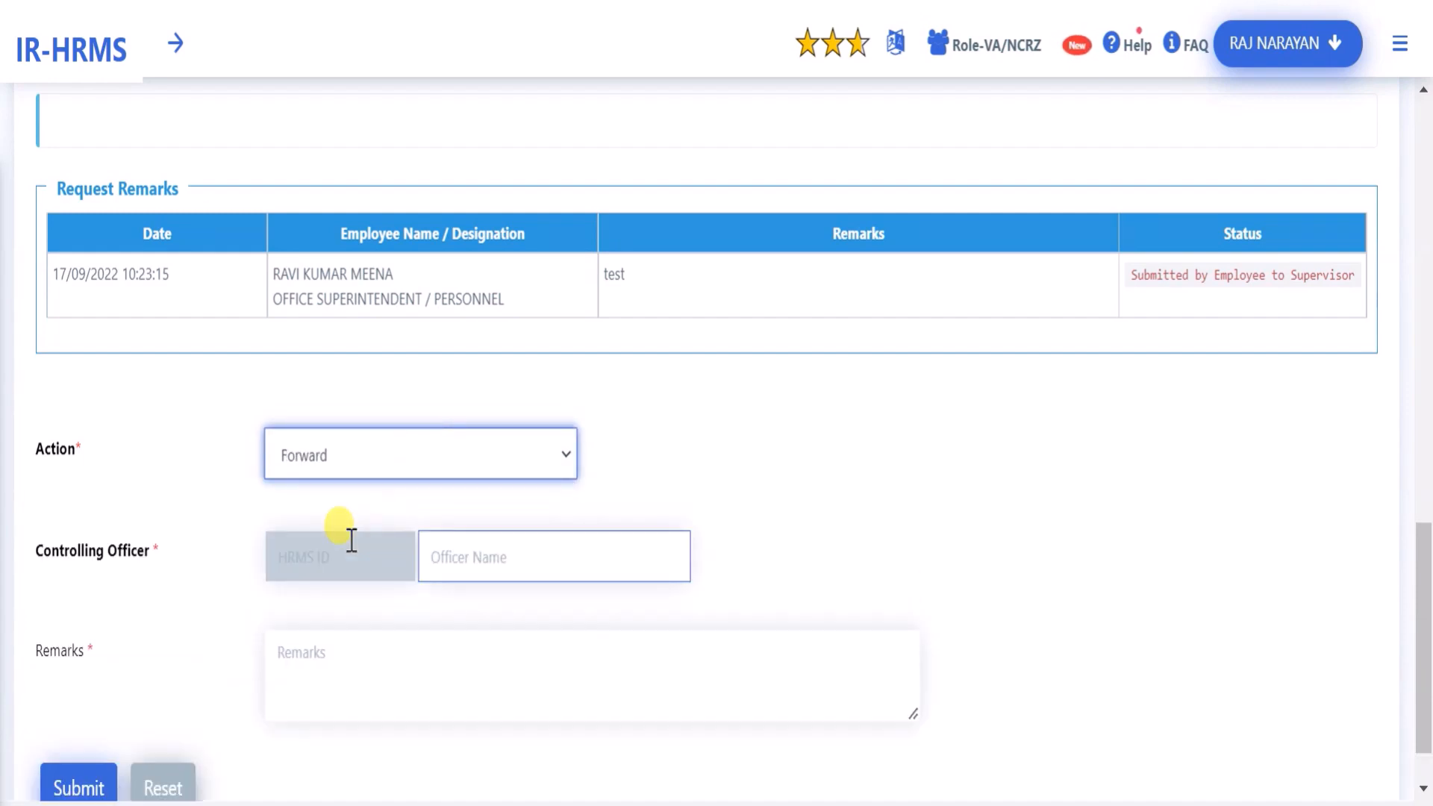
drag(35, 558, 164, 570)
Search by officer name and choose the personnel APO as Controlling Officer
click(495, 560)
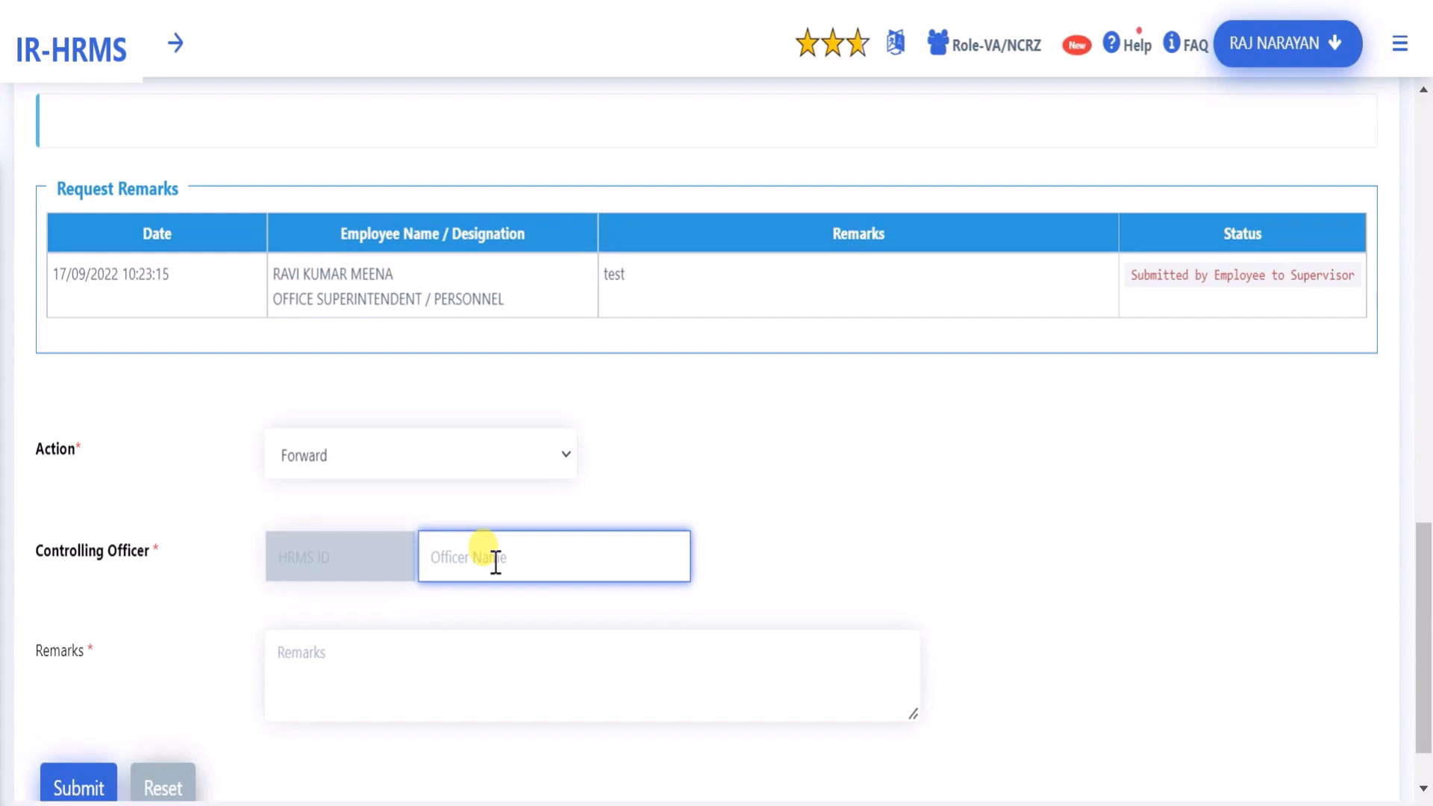
text(lav)
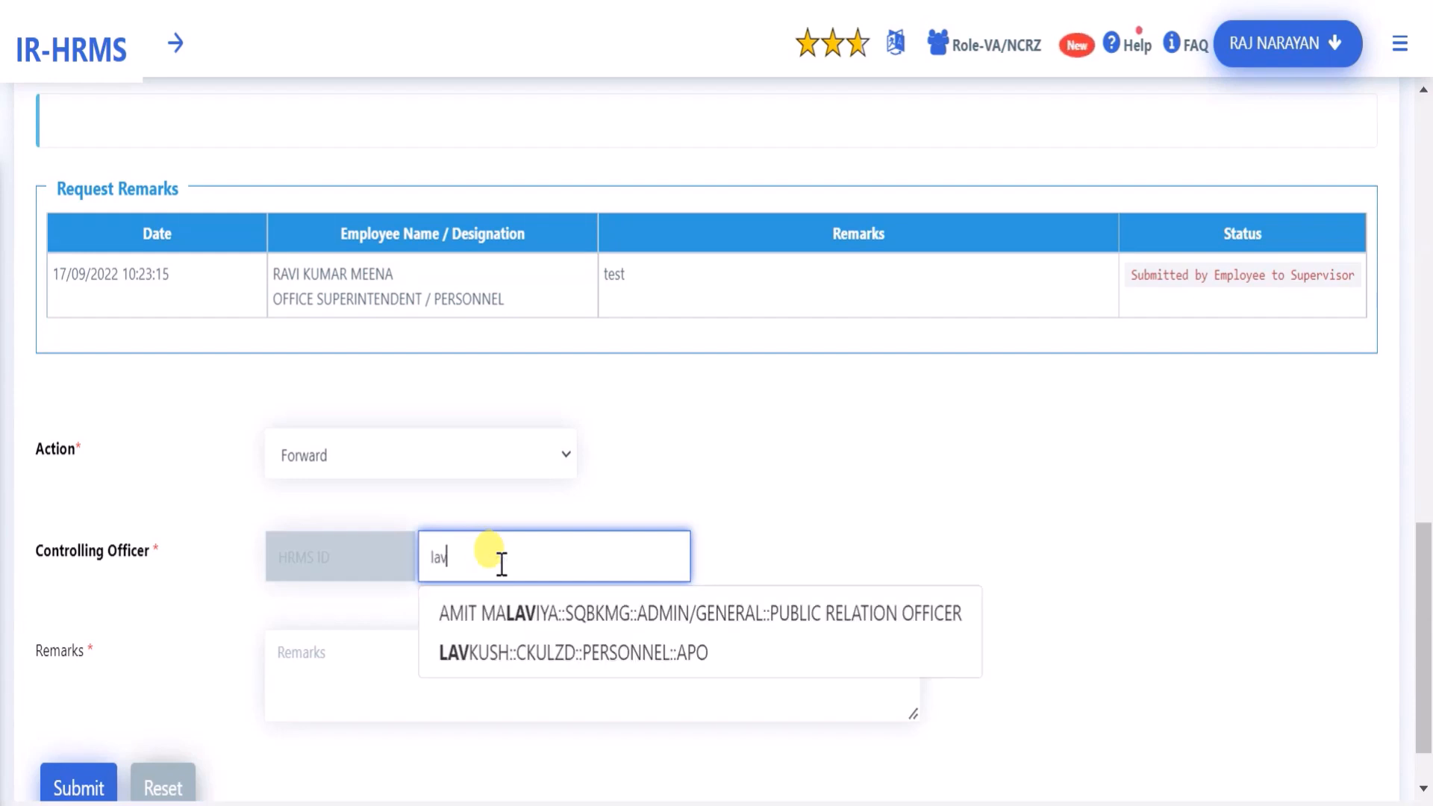
click(517, 661)
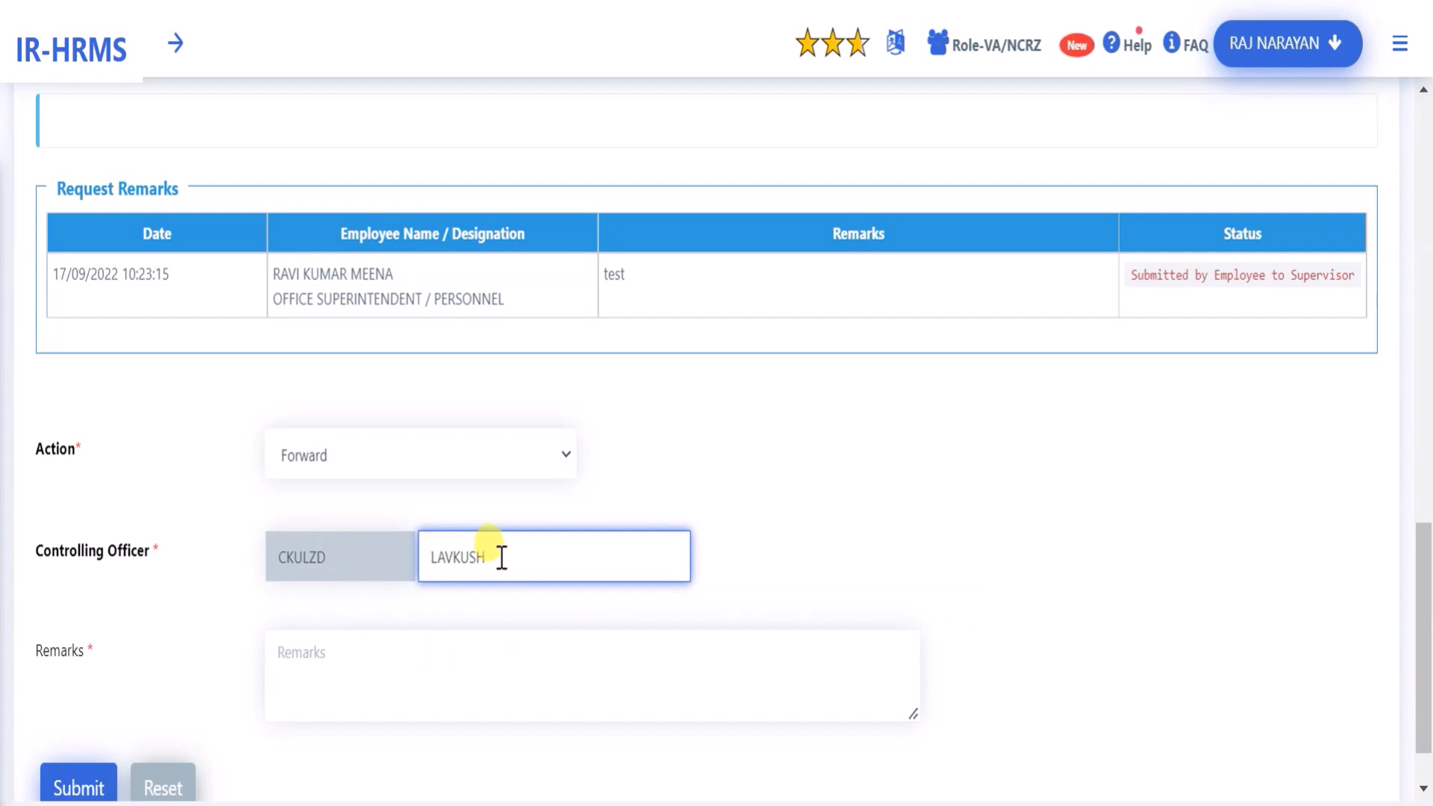
Enter the remark 'Forward please' in the Remarks box
click(396, 664)
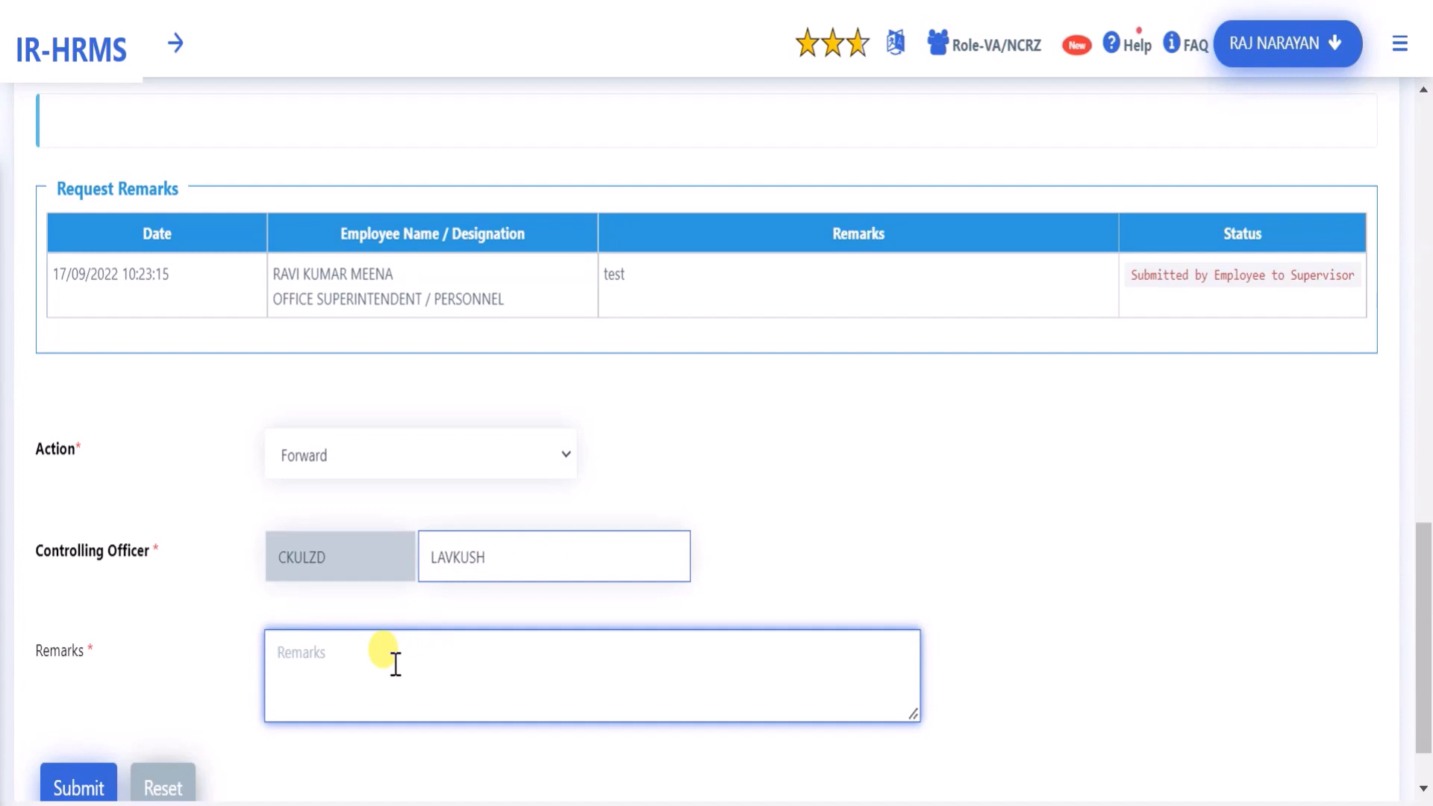
text(Forward please)
scroll(473, 678, down, 1)
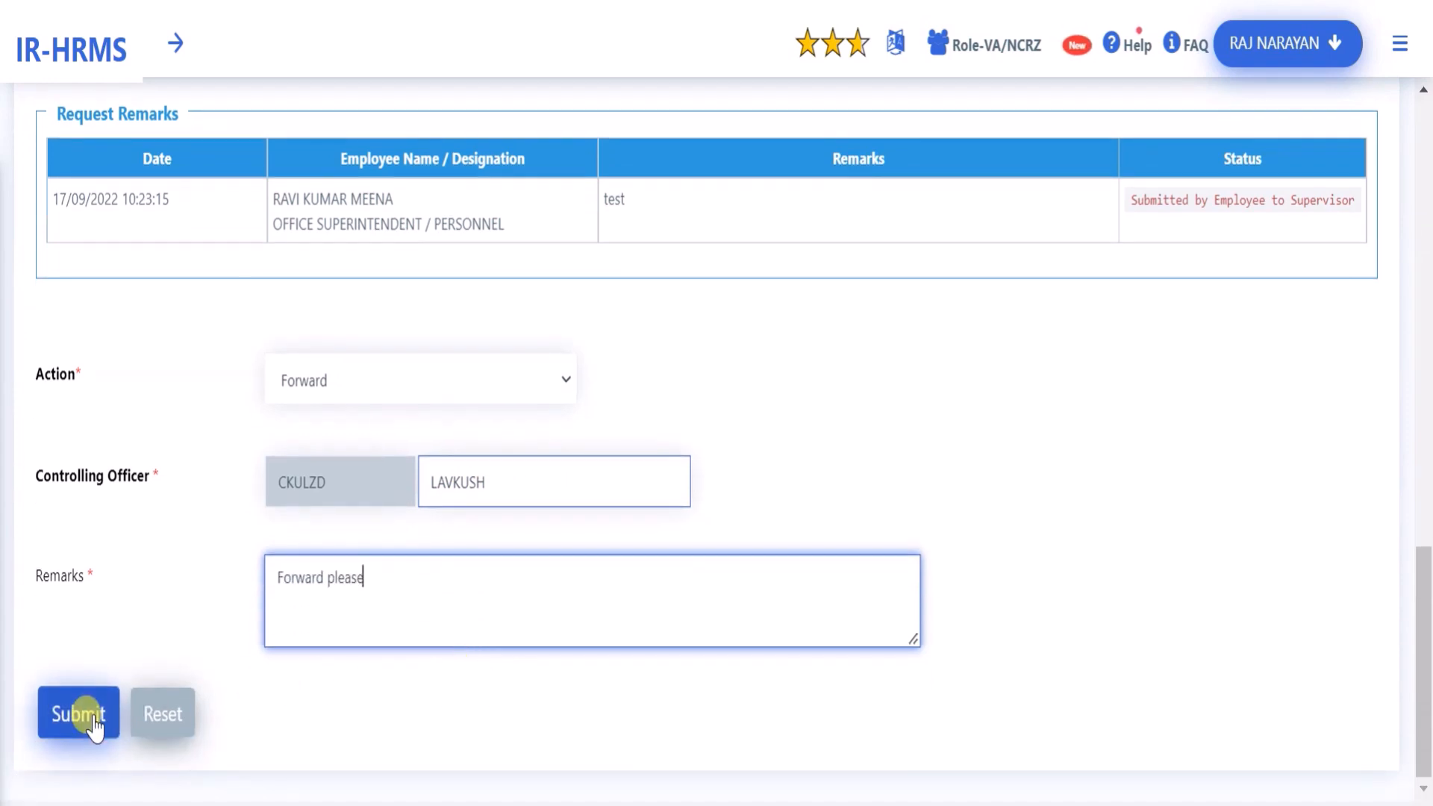
Submit the forward, confirm saving, and verify it with the transaction OTP
click(81, 715)
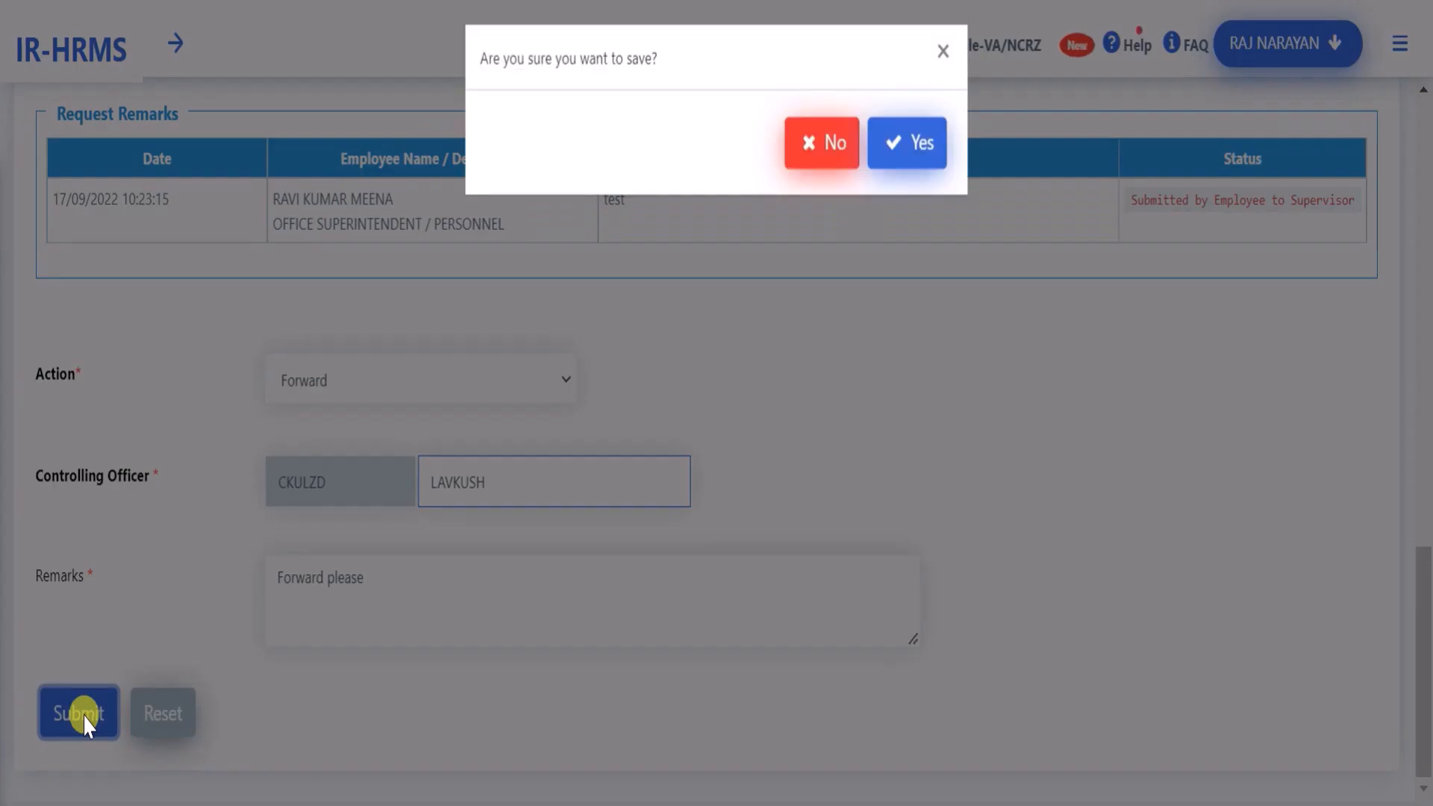
click(904, 165)
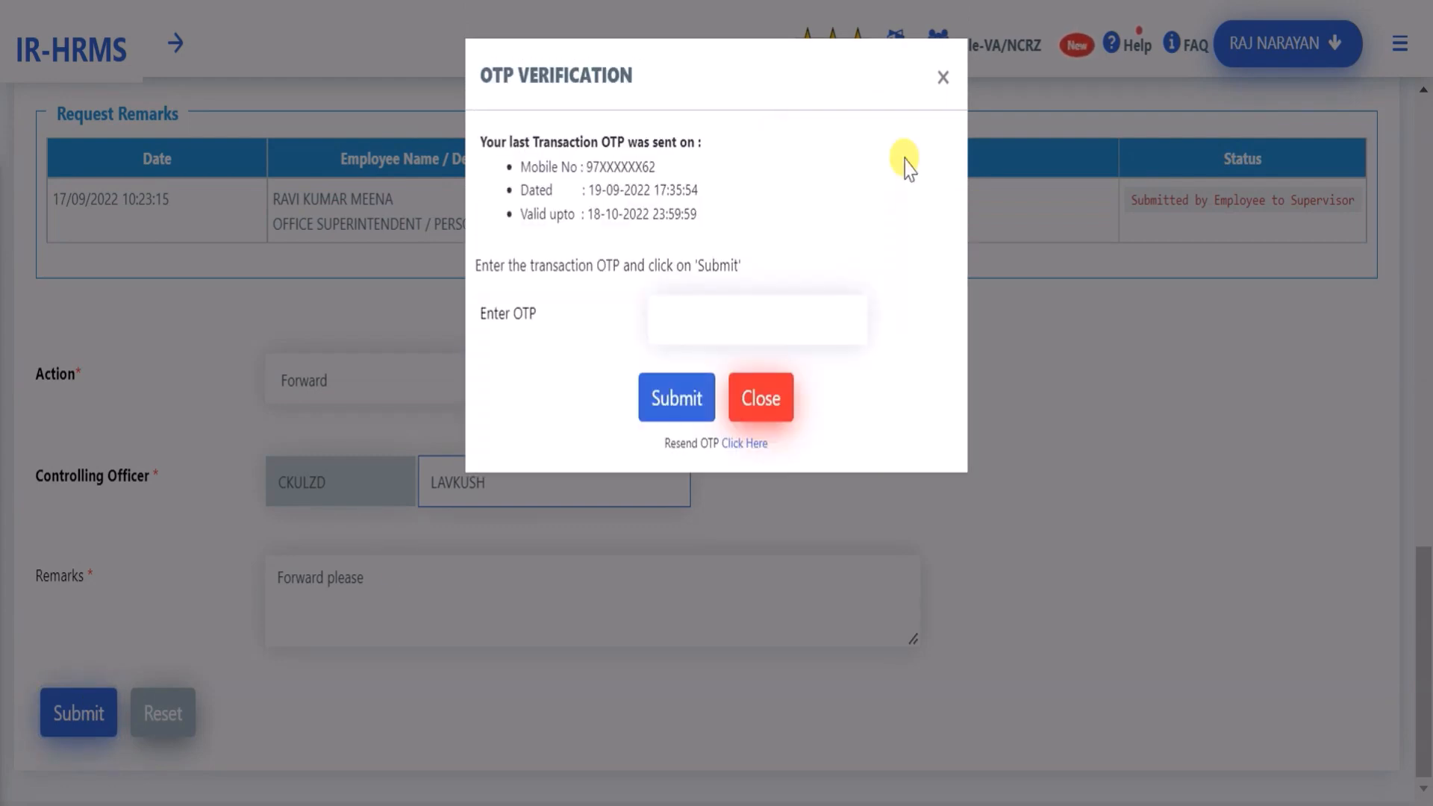
click(758, 326)
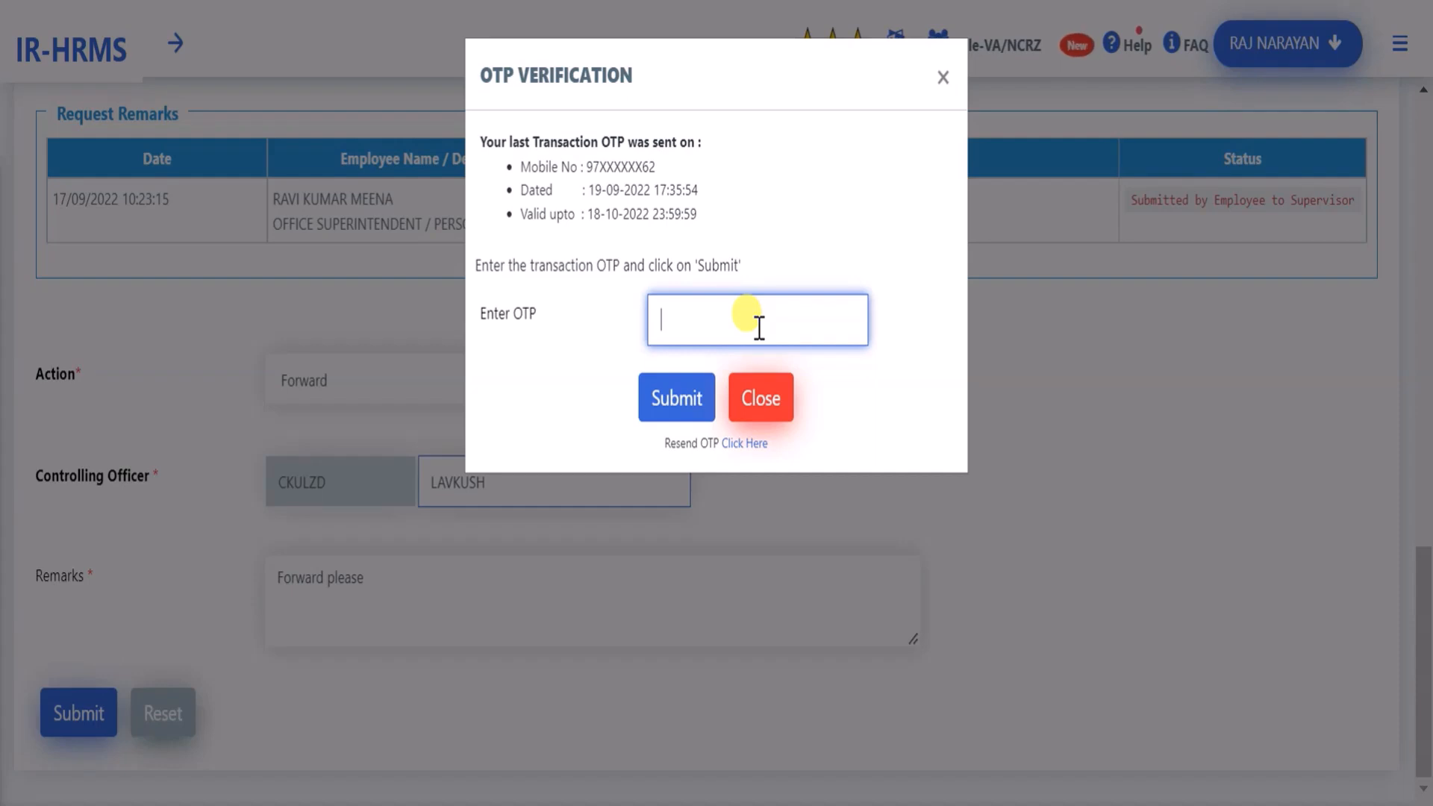
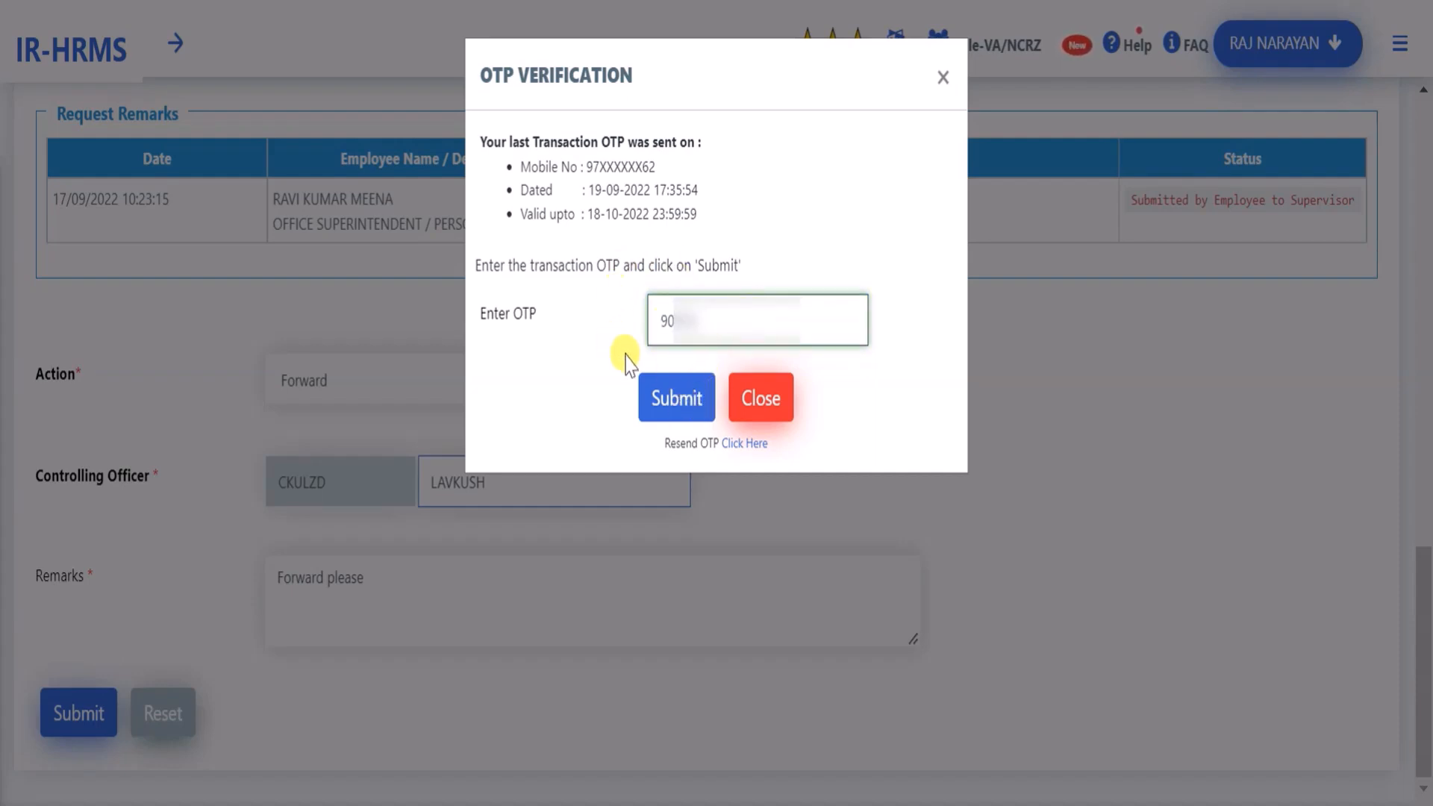
click(676, 403)
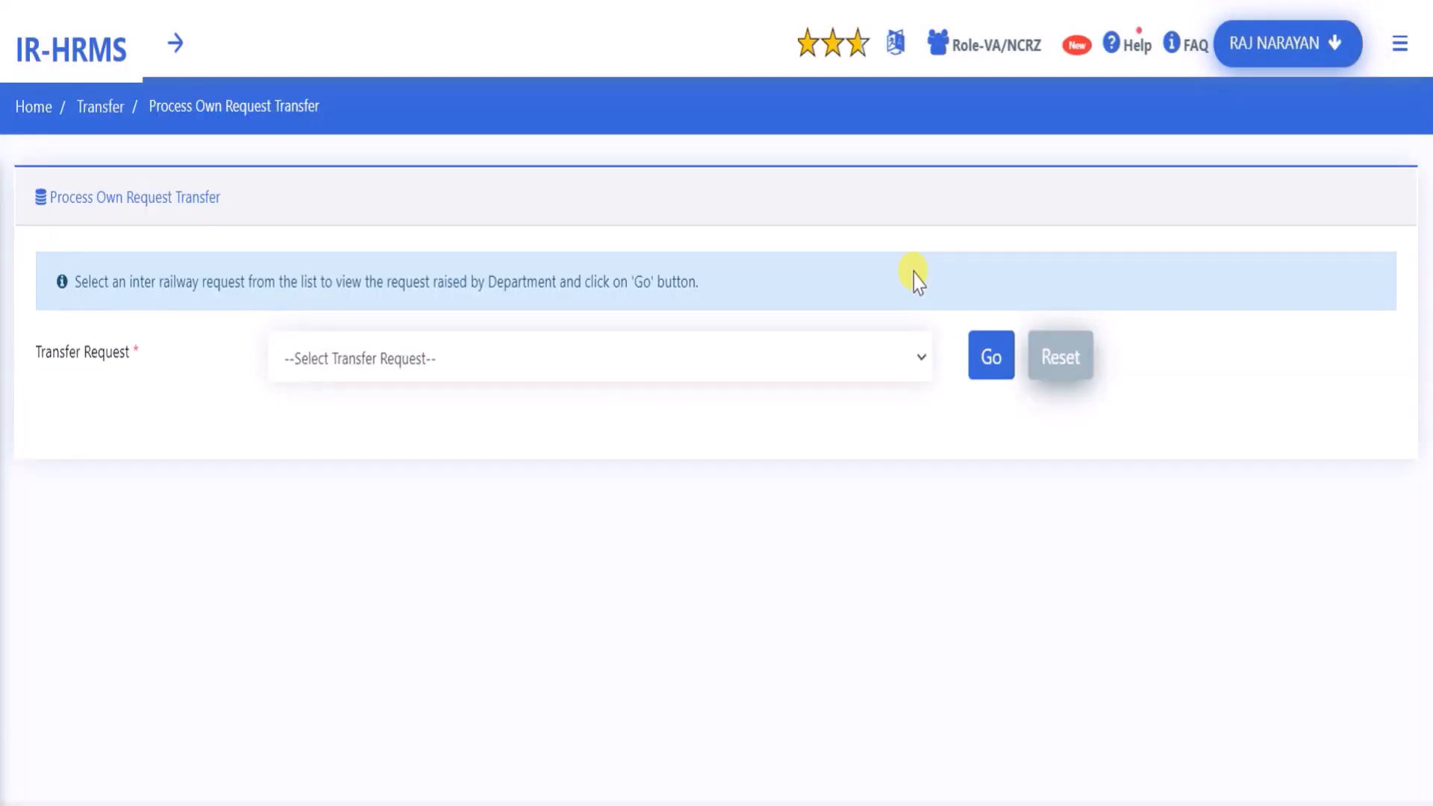
click(817, 360)
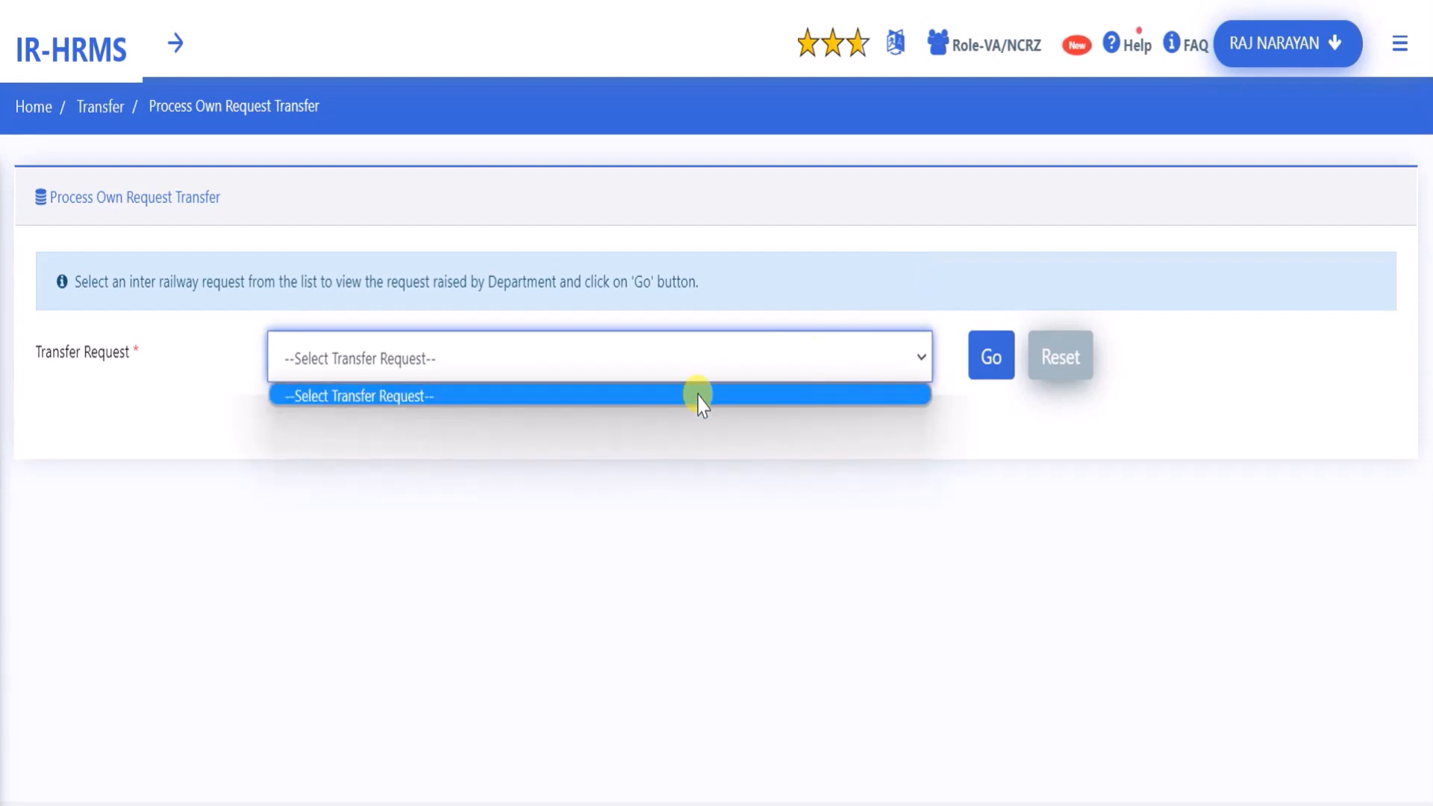
click(762, 355)
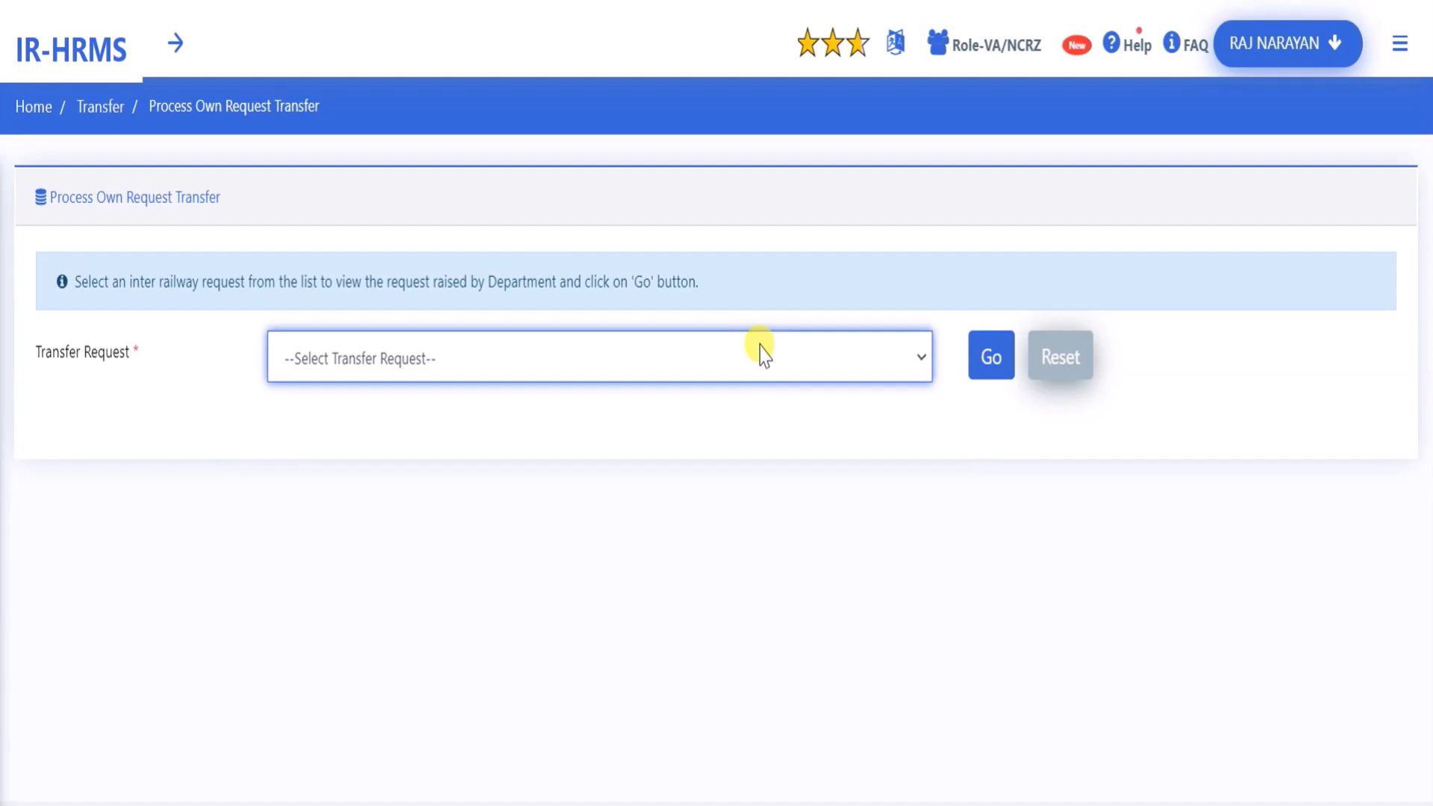